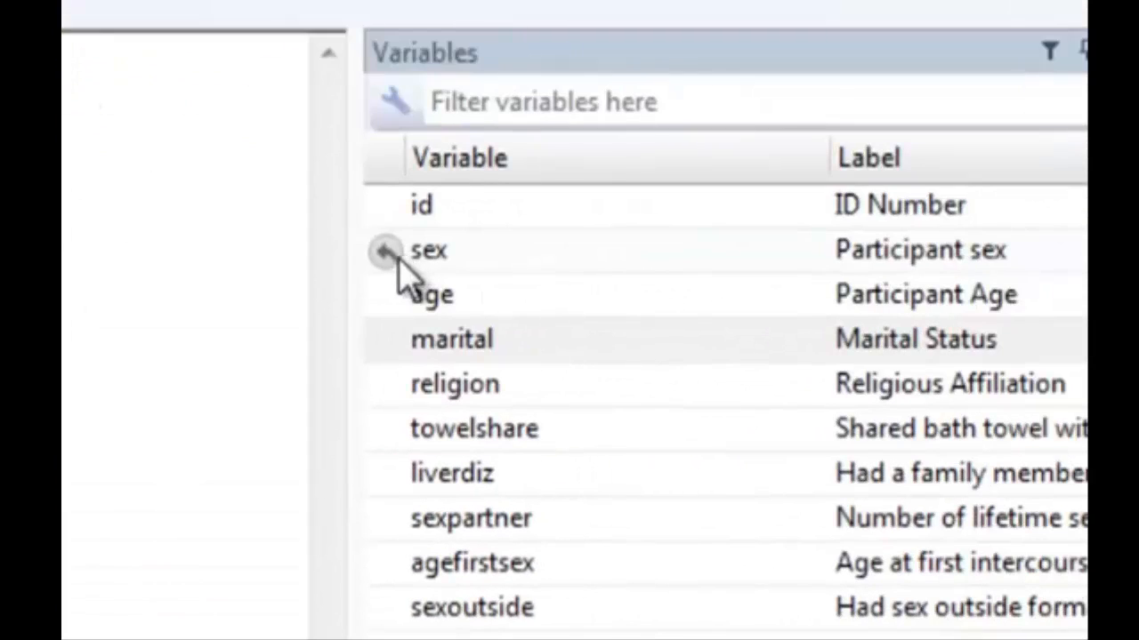
# - Cross-tabulate sex against religion with row percentages by completing and running the command tab sex religion, row
pyautogui.click(392, 266)
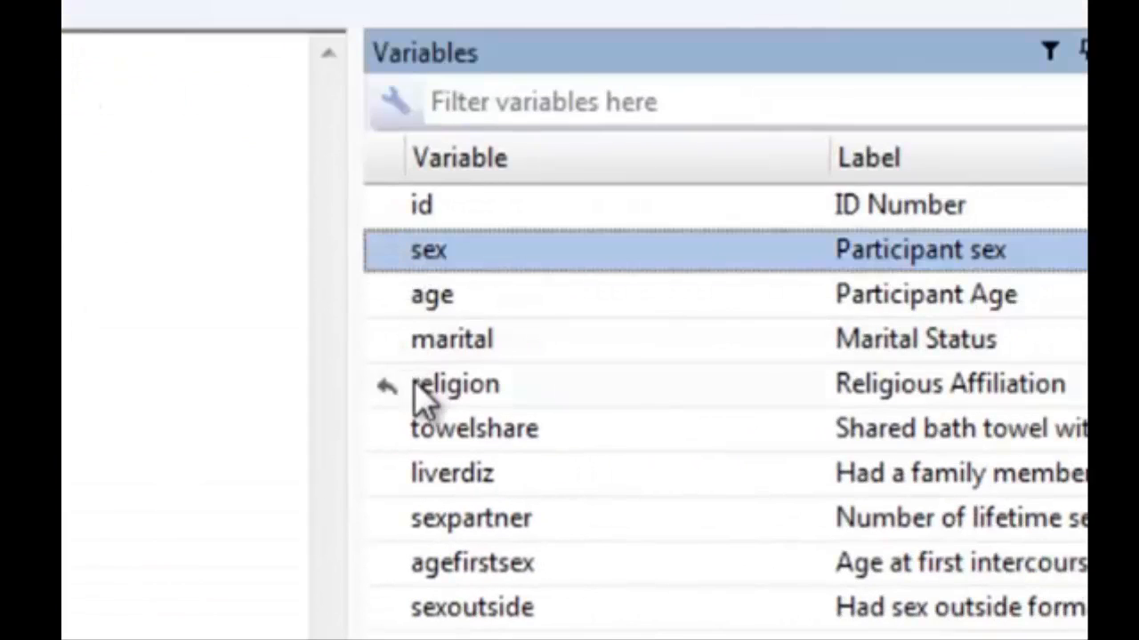
pyautogui.click(397, 406)
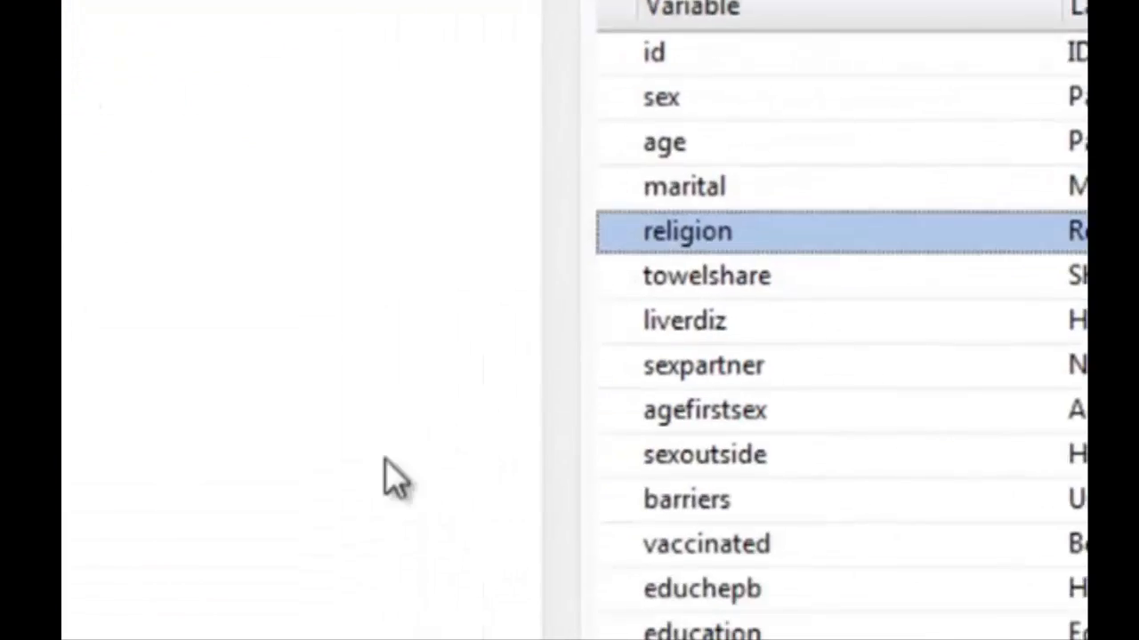
pyautogui.write(', row')
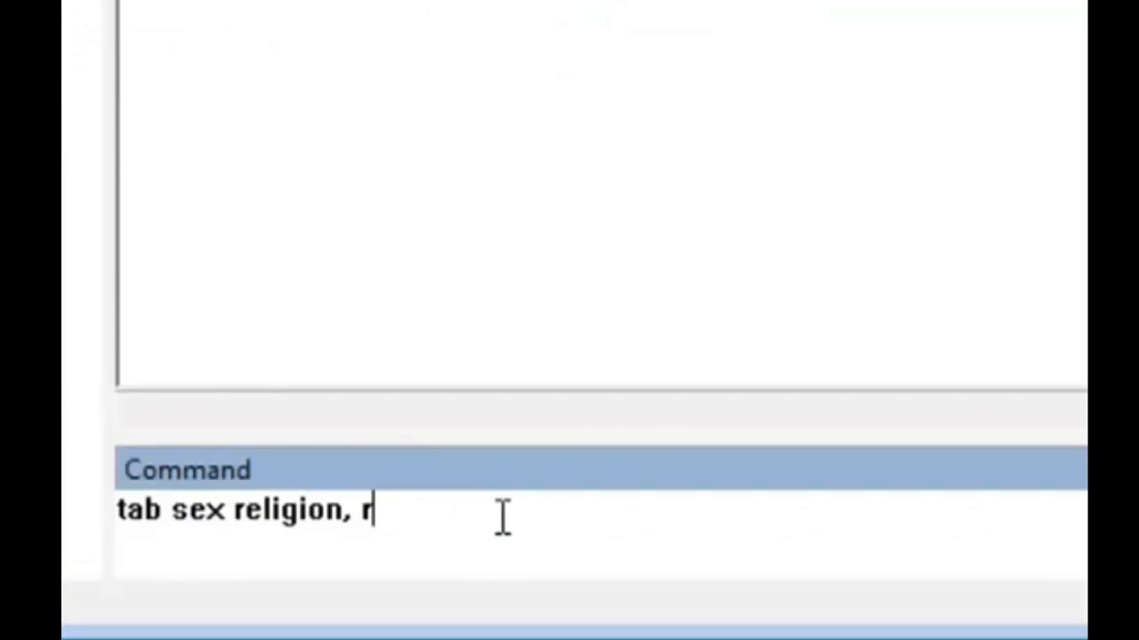
pyautogui.press('Return')
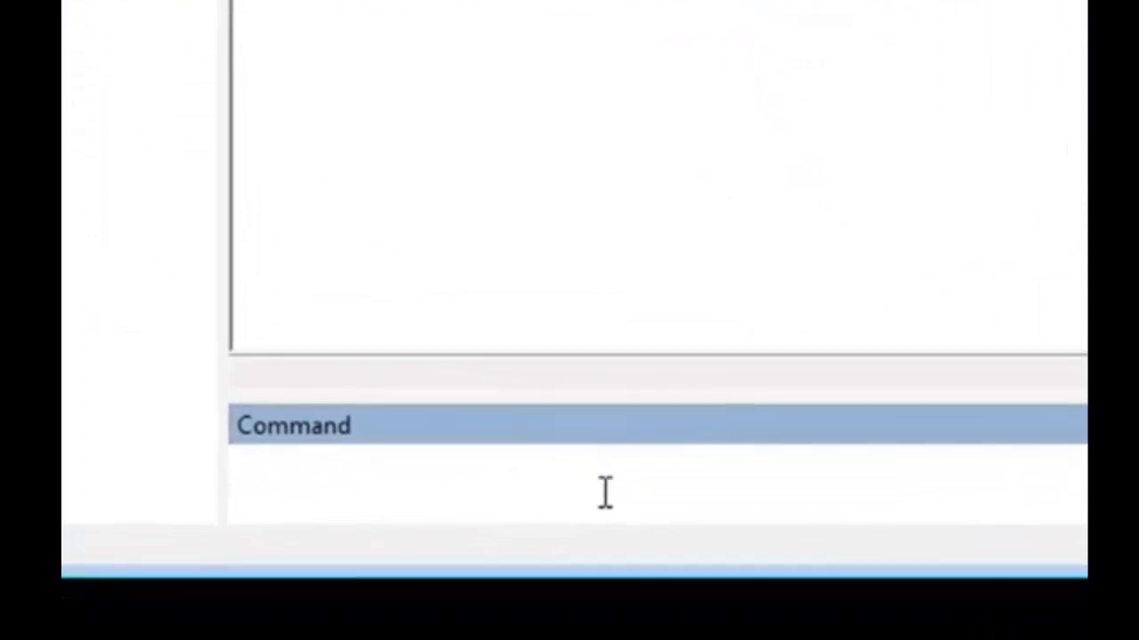
# - Run tabstat on the variables age and agefirstsex to get their default summary statistics
pyautogui.write('tabstat')
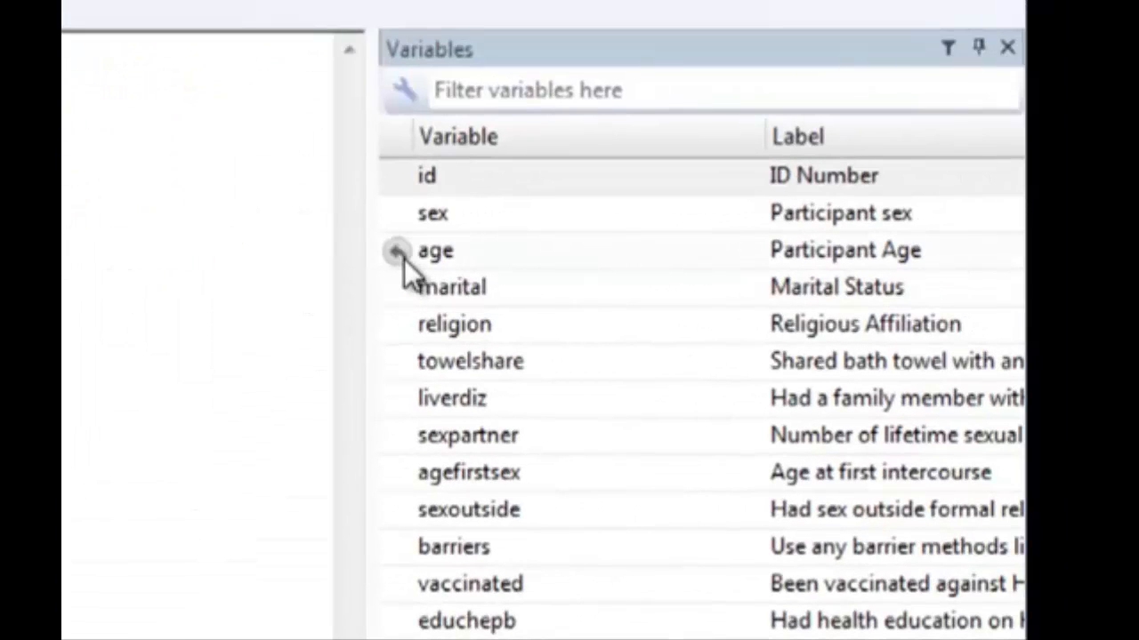
pyautogui.click(401, 255)
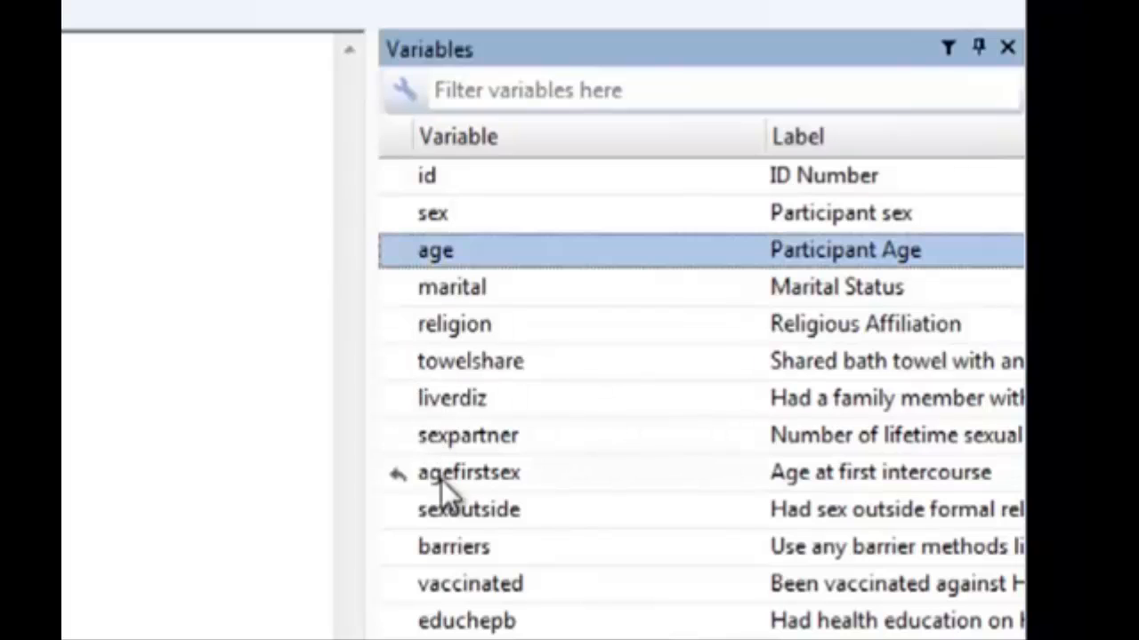
pyautogui.click(404, 470)
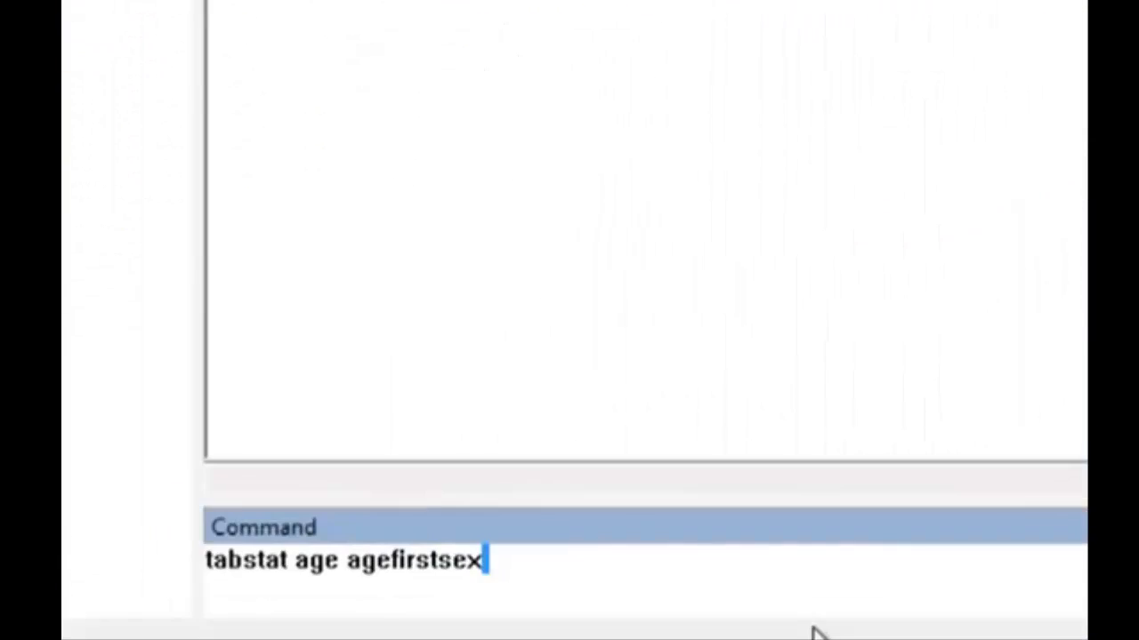
pyautogui.press('Return')
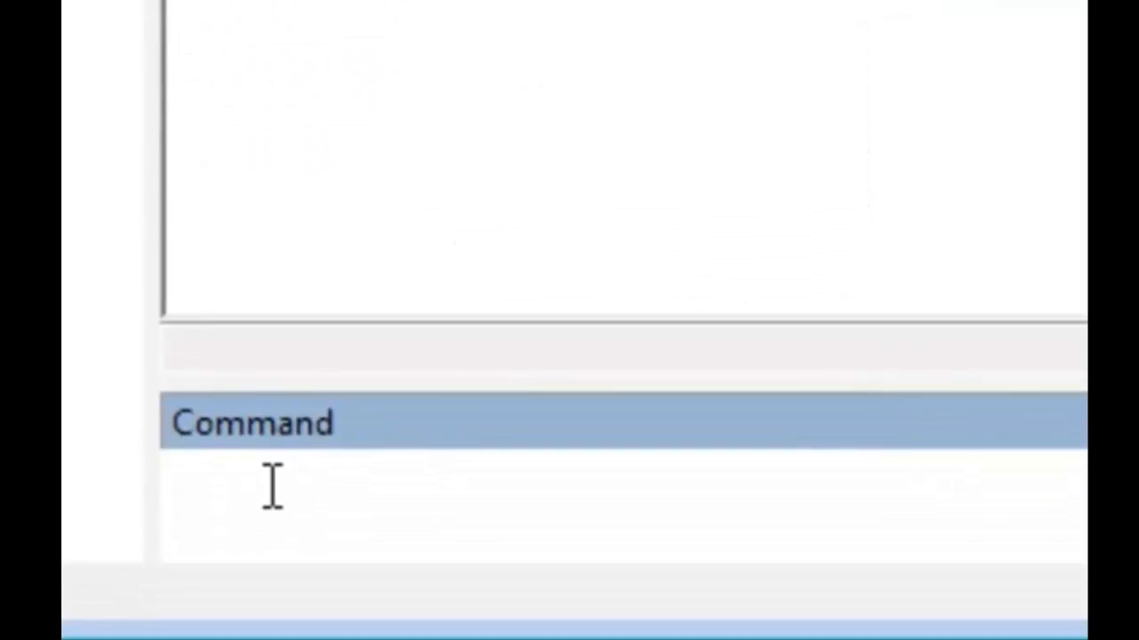
# - Summarise age separately for each sex with the command tabstat age, by(sex)
pyautogui.write('tabstat age')
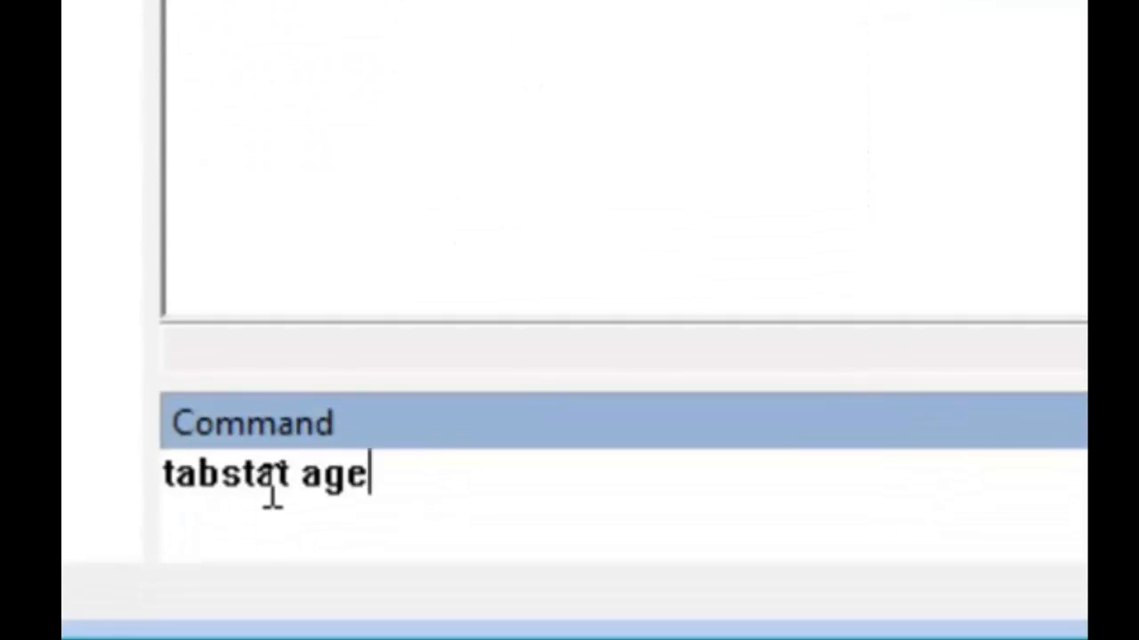
pyautogui.write(', by(sex)')
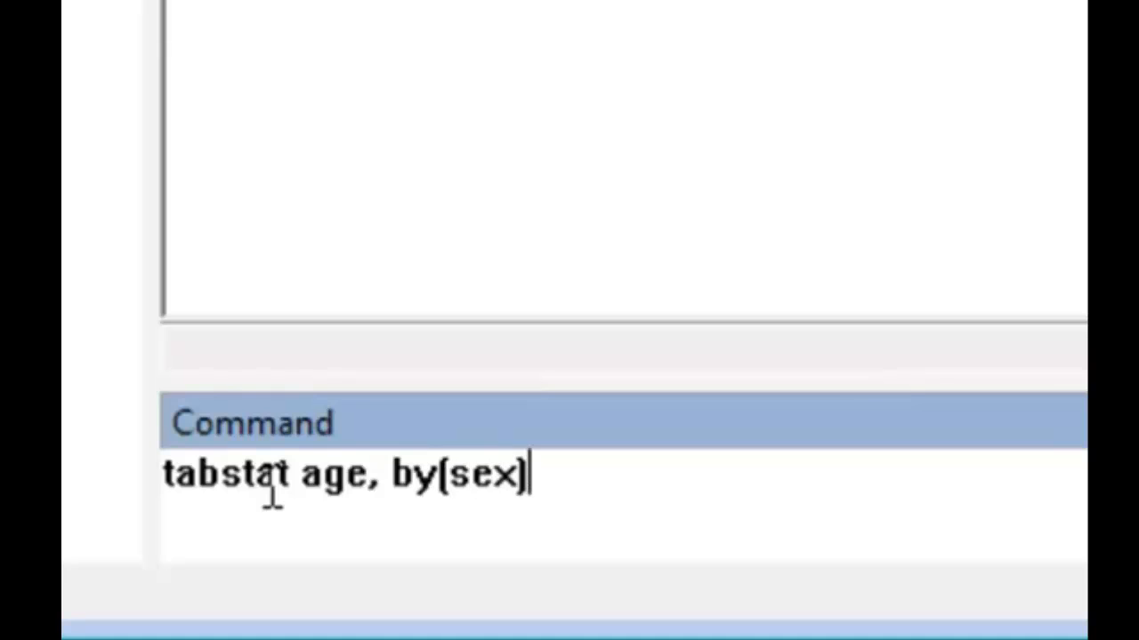
pyautogui.press('Return')
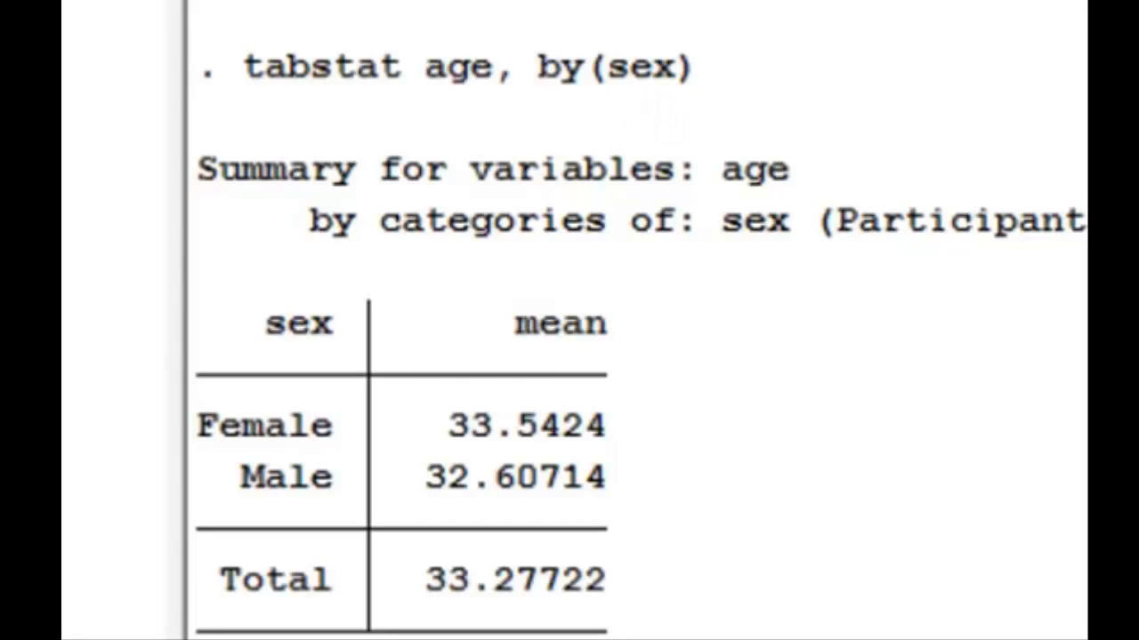
# - Open the help for tabstat with h tabstat and look up the statistic names its statistics option accepts
pyautogui.write('h')
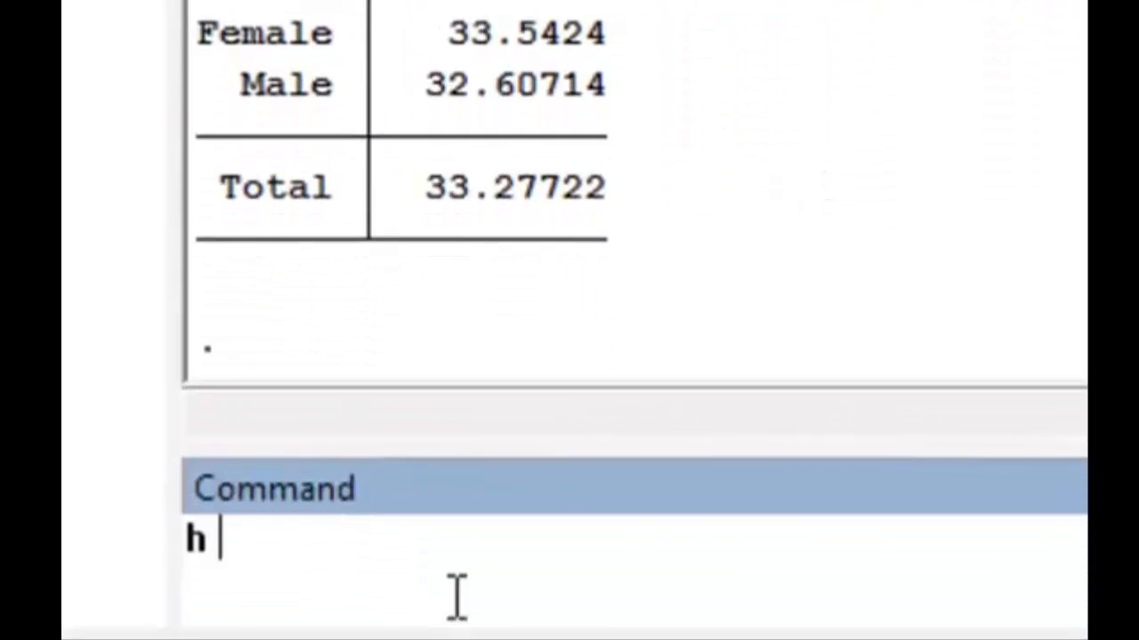
pyautogui.write('elp ta')
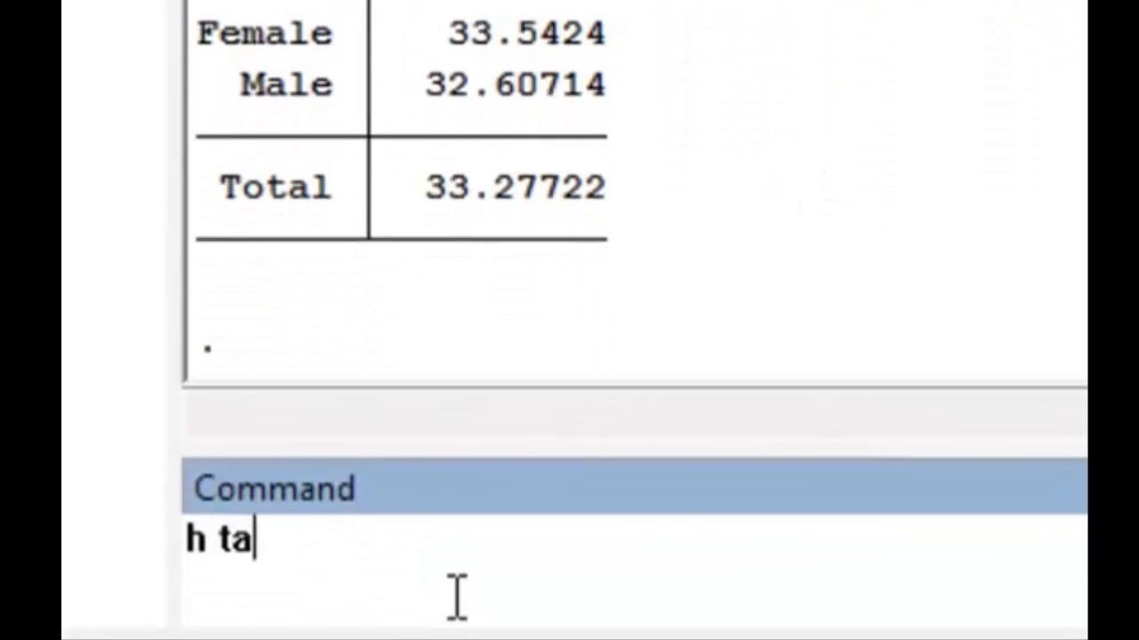
pyautogui.write('bstat')
pyautogui.press('Return')
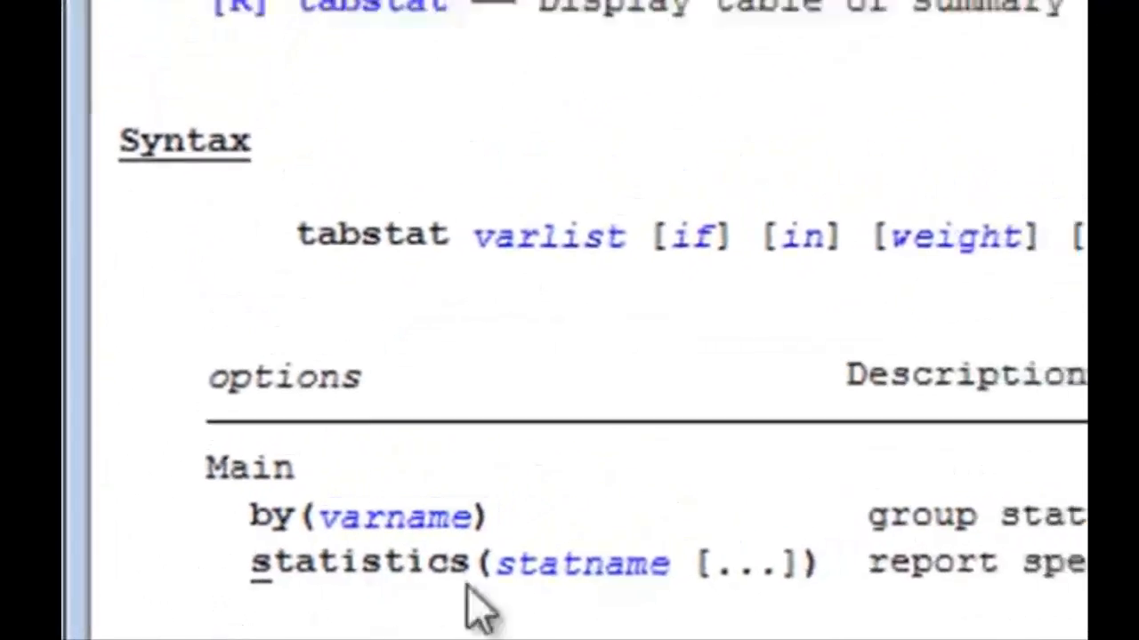
pyautogui.click(542, 570)
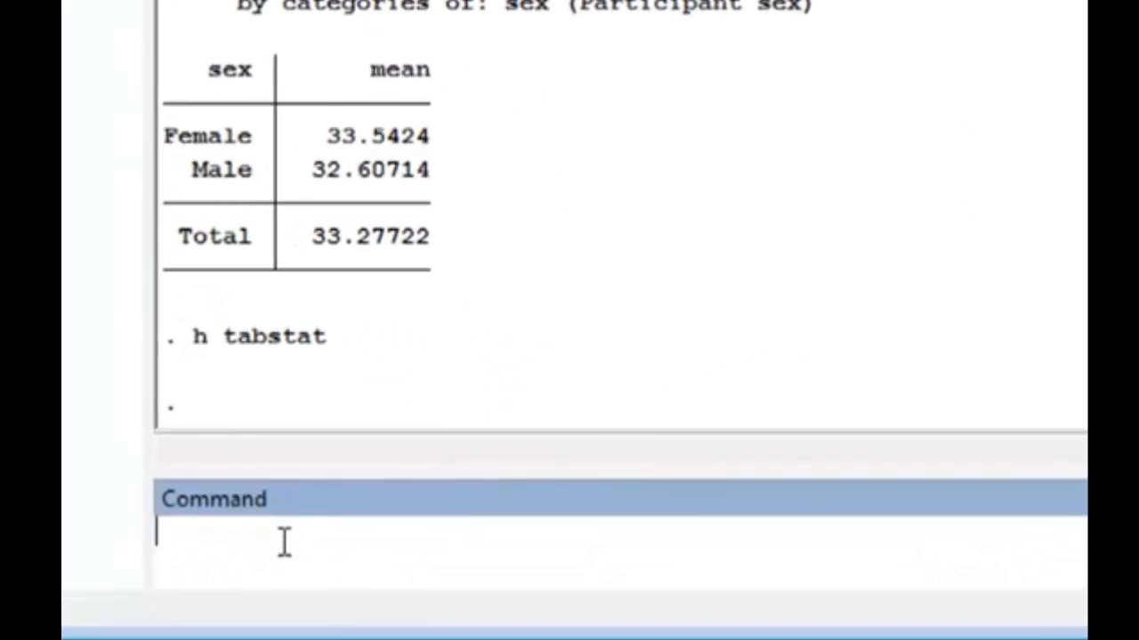
# - Recall the tabstat command for age by sex, add the option s(n median iqr p99) and run it
pyautogui.press('pageup')
pyautogui.click(564, 561)
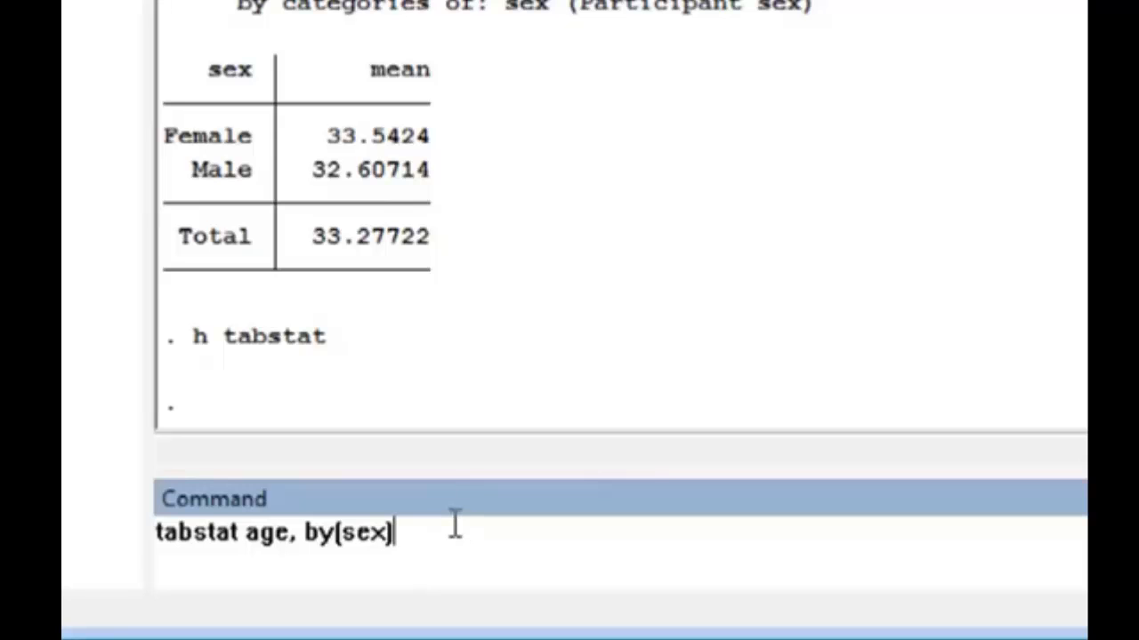
pyautogui.write('s')
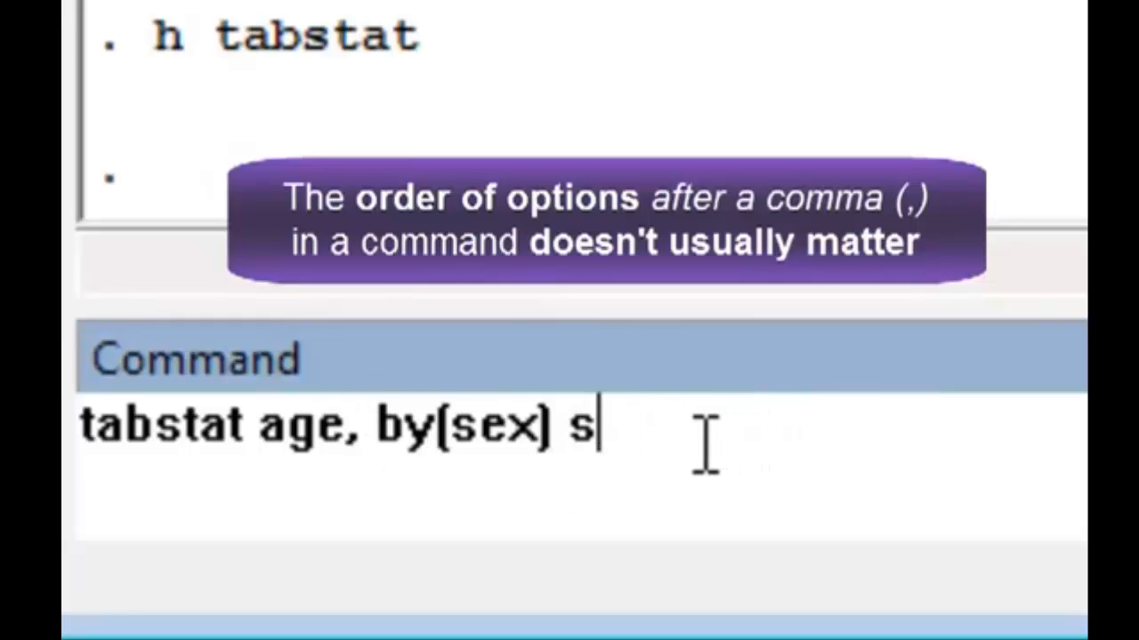
pyautogui.write('(')
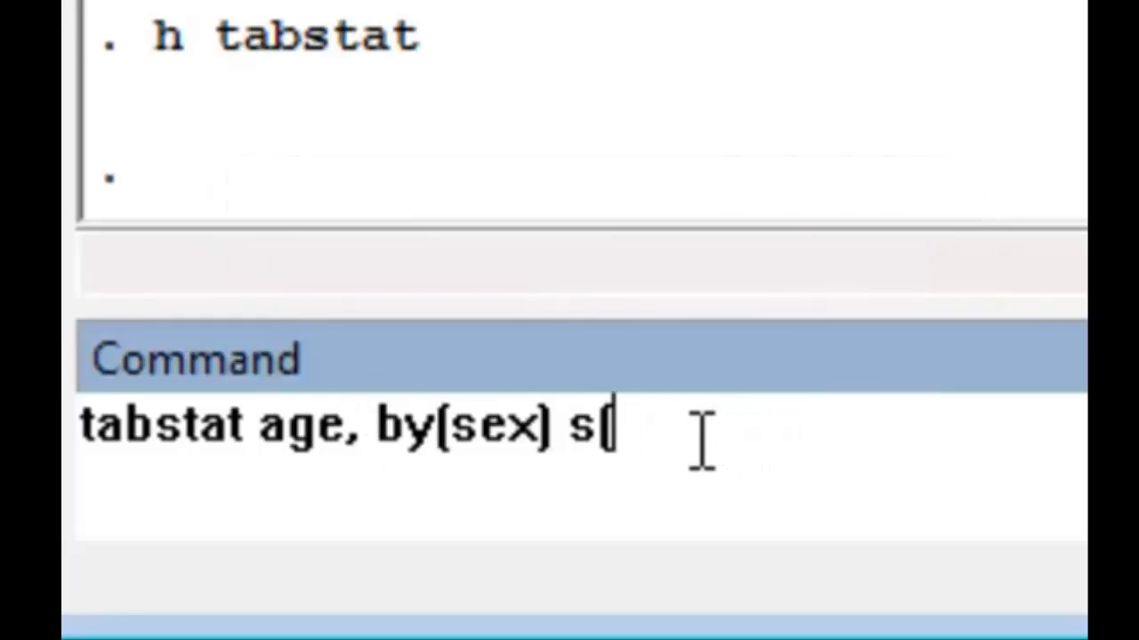
pyautogui.write('n ')
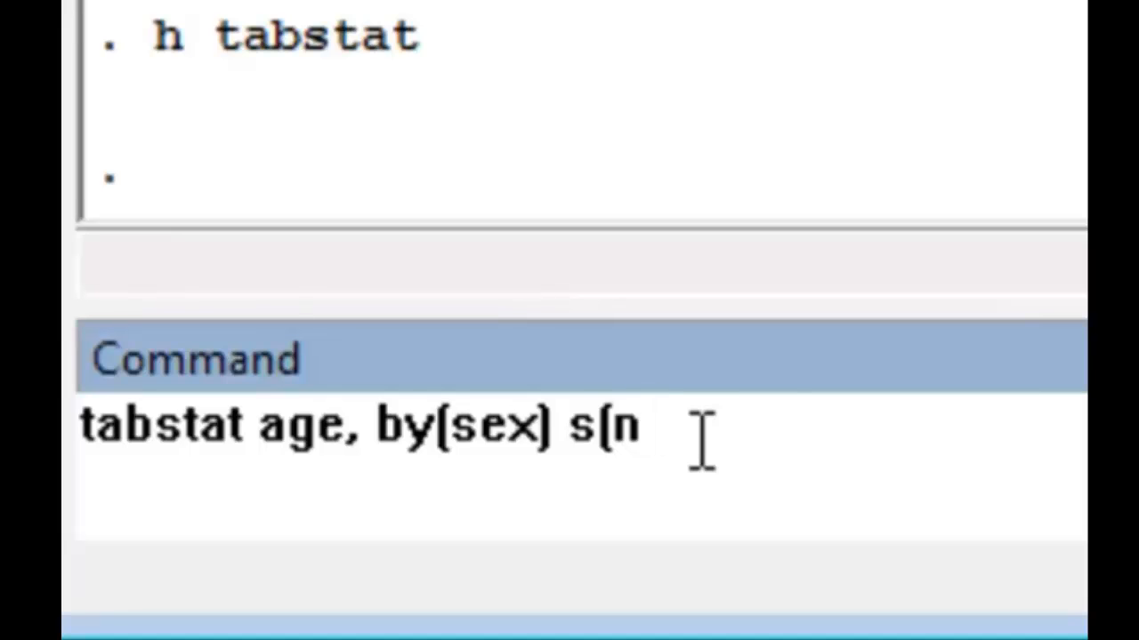
pyautogui.write('median ')
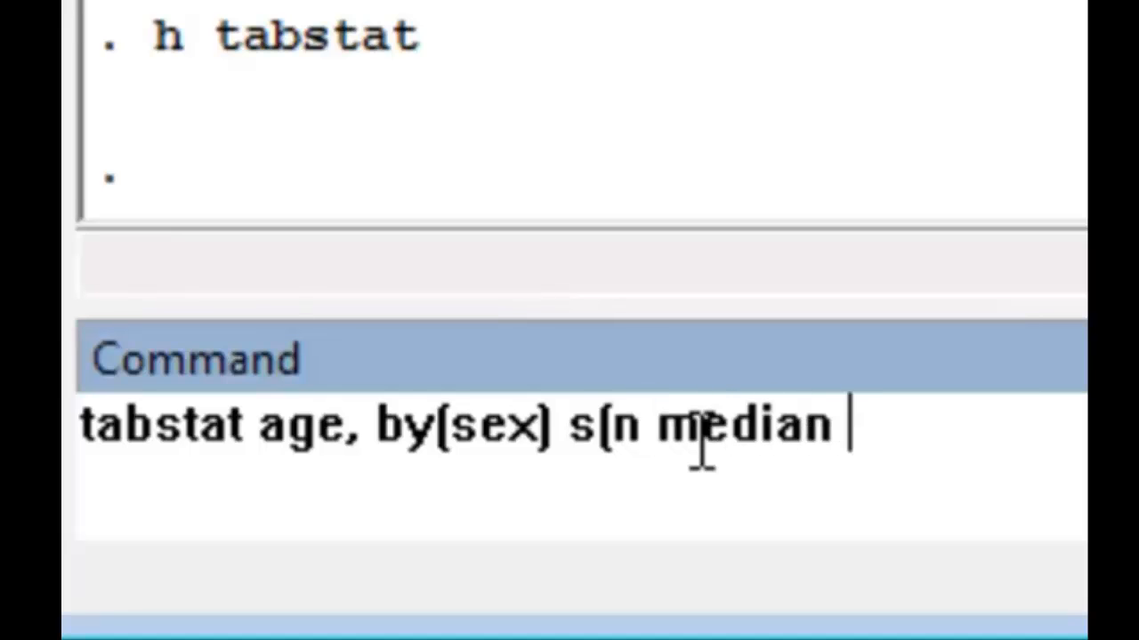
pyautogui.write('iqr ')
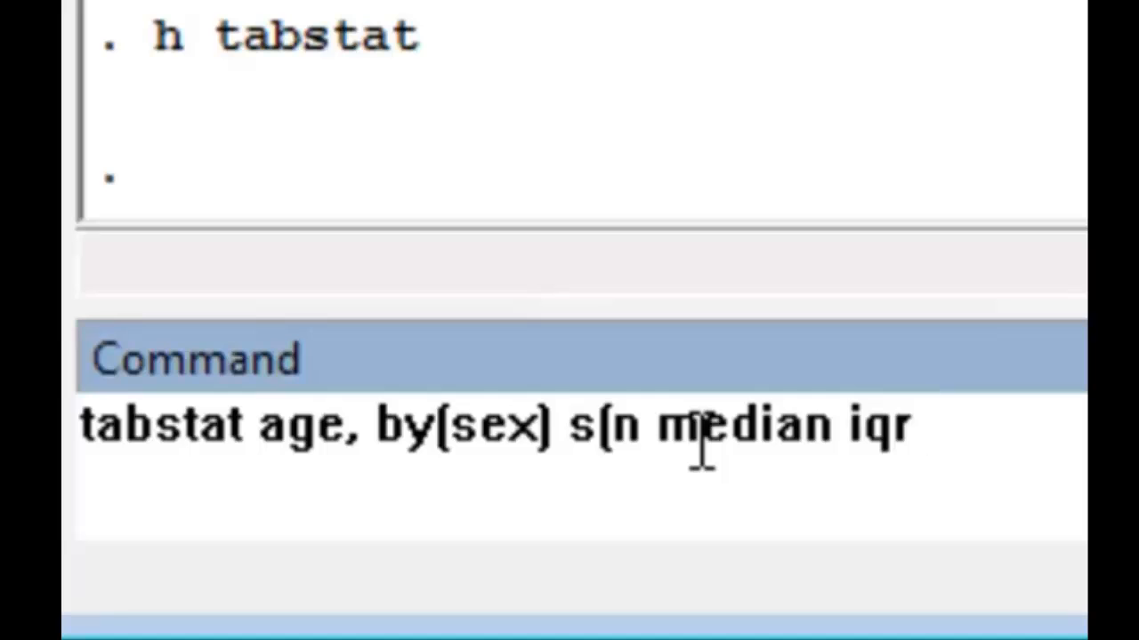
pyautogui.write('p99')
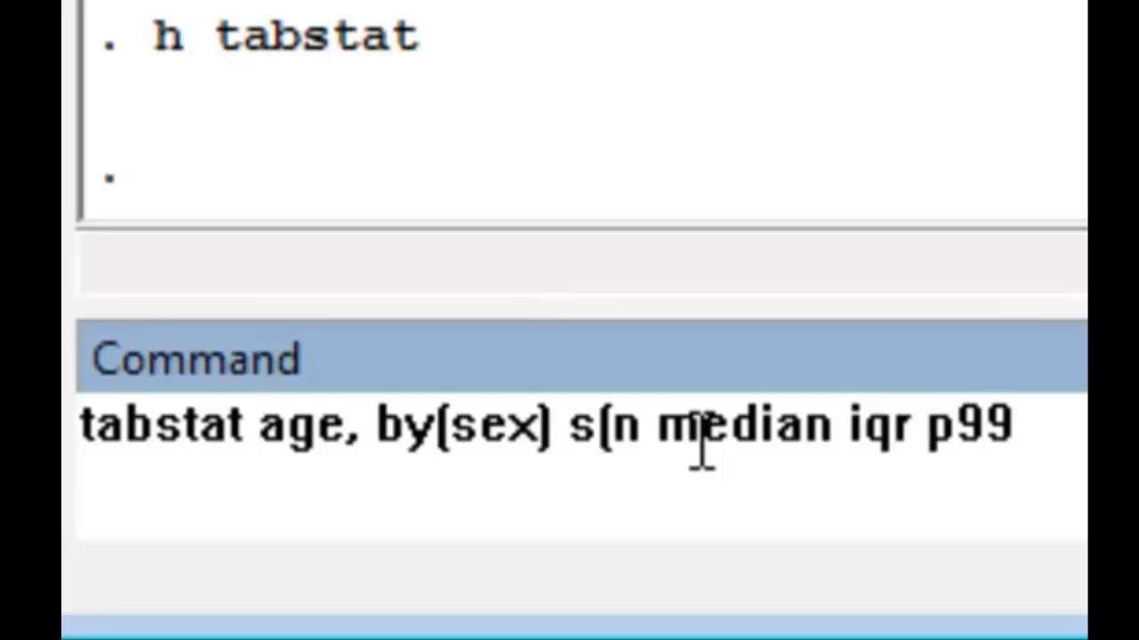
pyautogui.write(')')
pyautogui.press('Return')
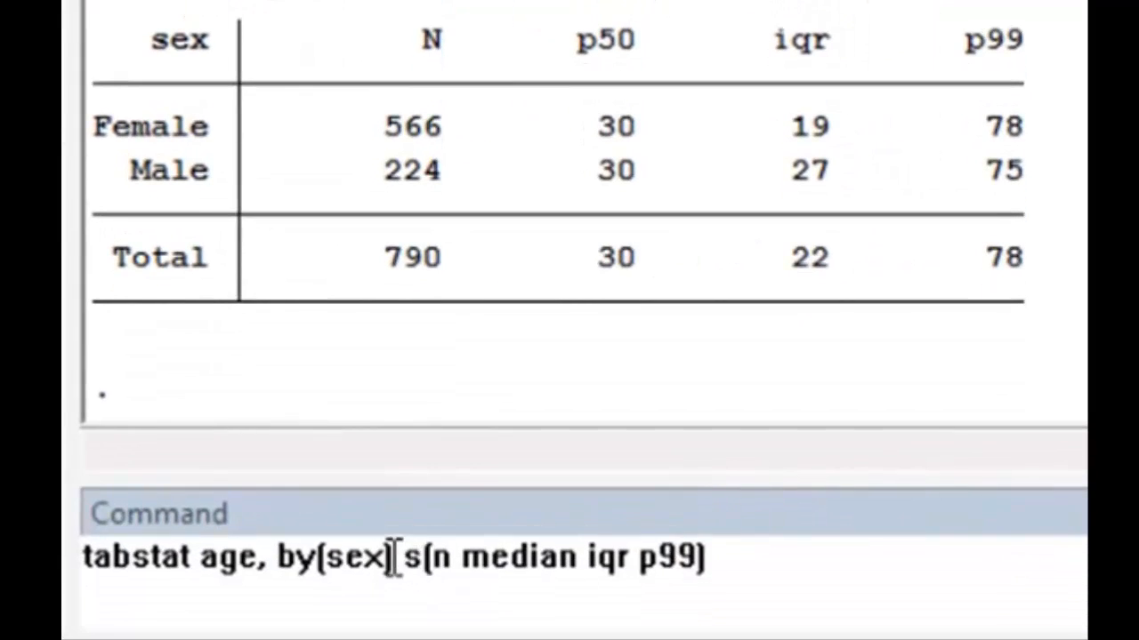
# - Reorder the options so the command reads tabstat age, s(n median iqr p99) by(sex), and run it
pyautogui.moveTo(405, 556); pyautogui.dragTo(770, 569)
pyautogui.click(577, 562)
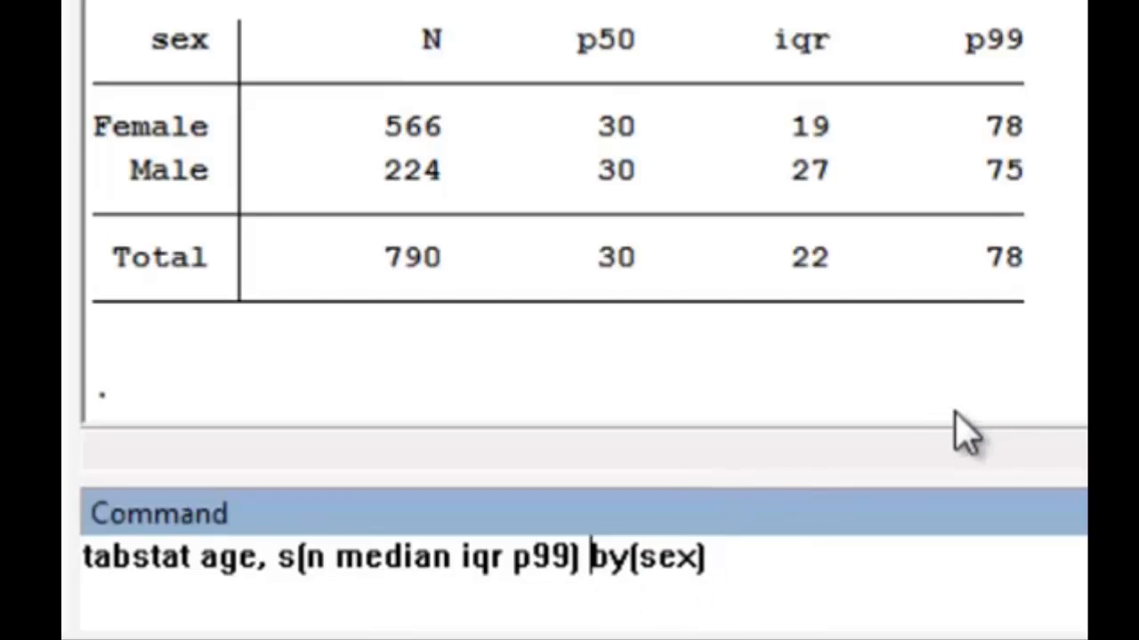
pyautogui.press('Return')
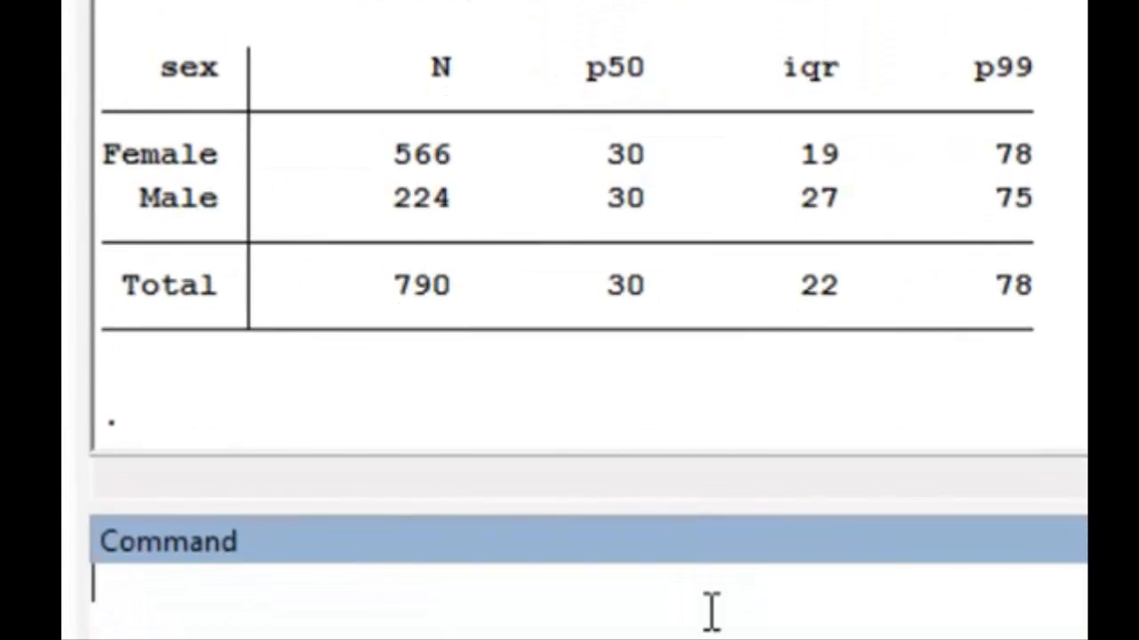
# - Summarise the age variable with the abbreviated command su age
pyautogui.write('sum')
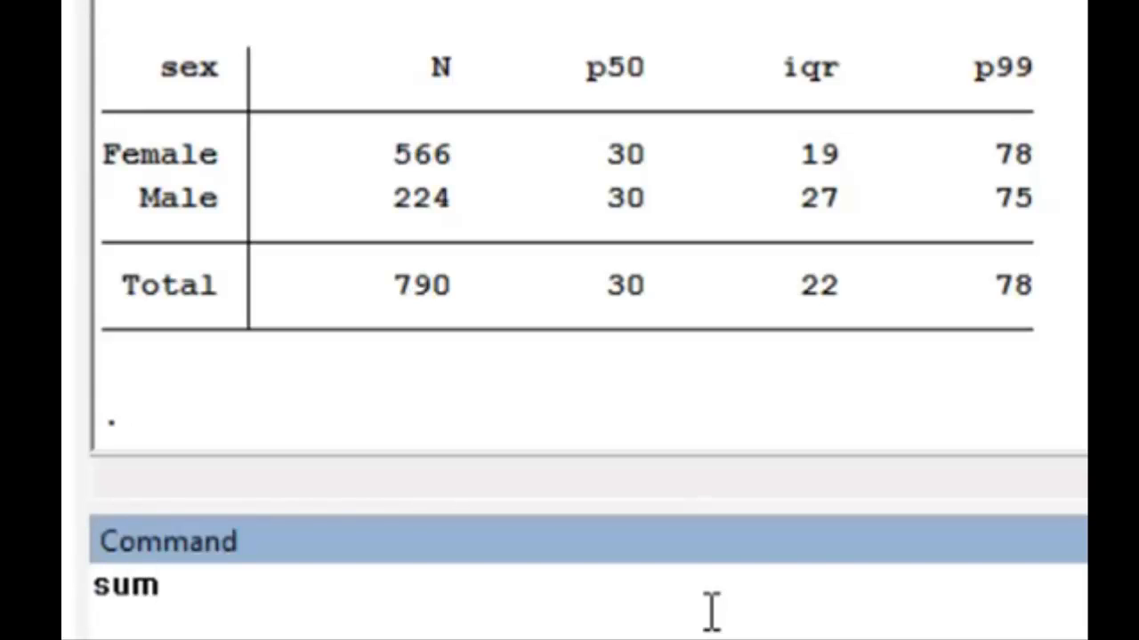
pyautogui.press('BackSpace')
pyautogui.write('age')
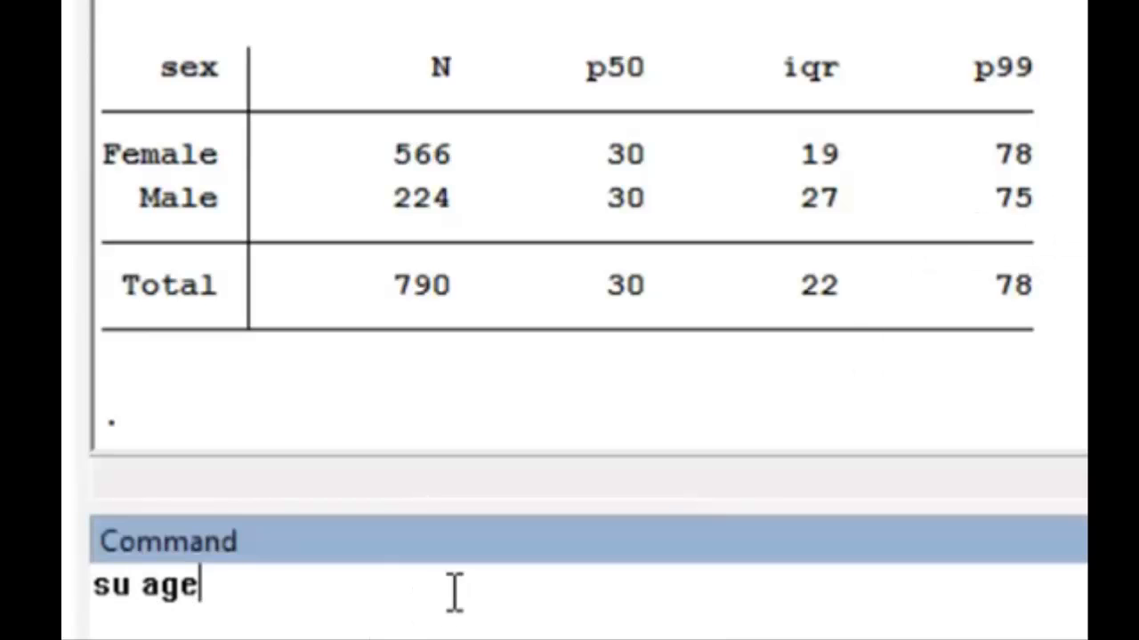
pyautogui.press('Return')
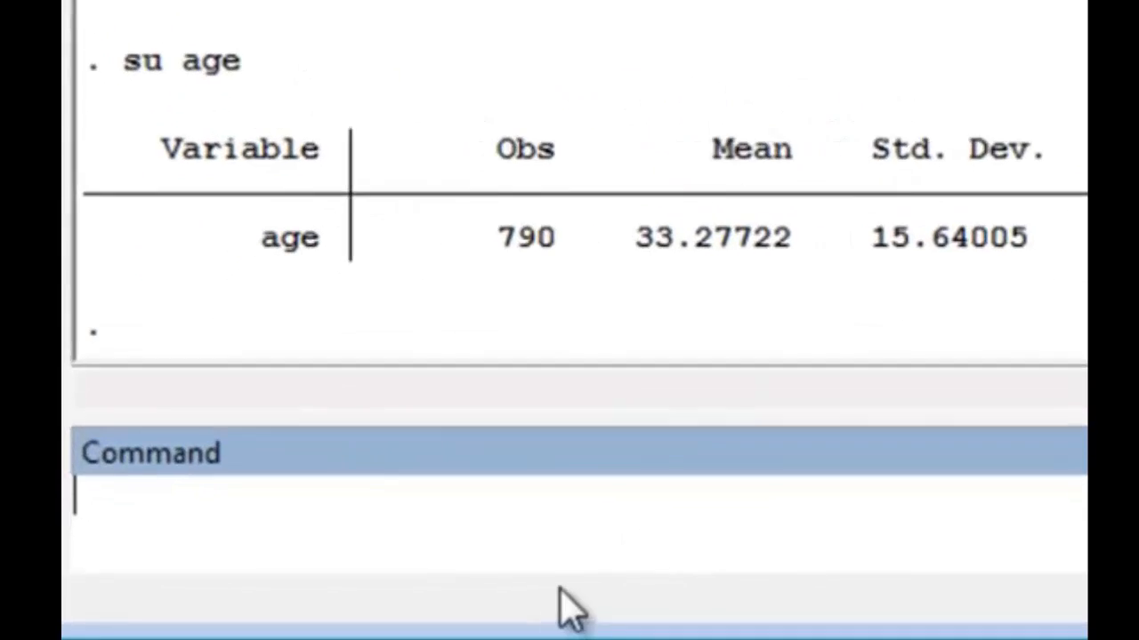
# - Produce a detailed summary of age with the command su age, d
pyautogui.write('su age,')
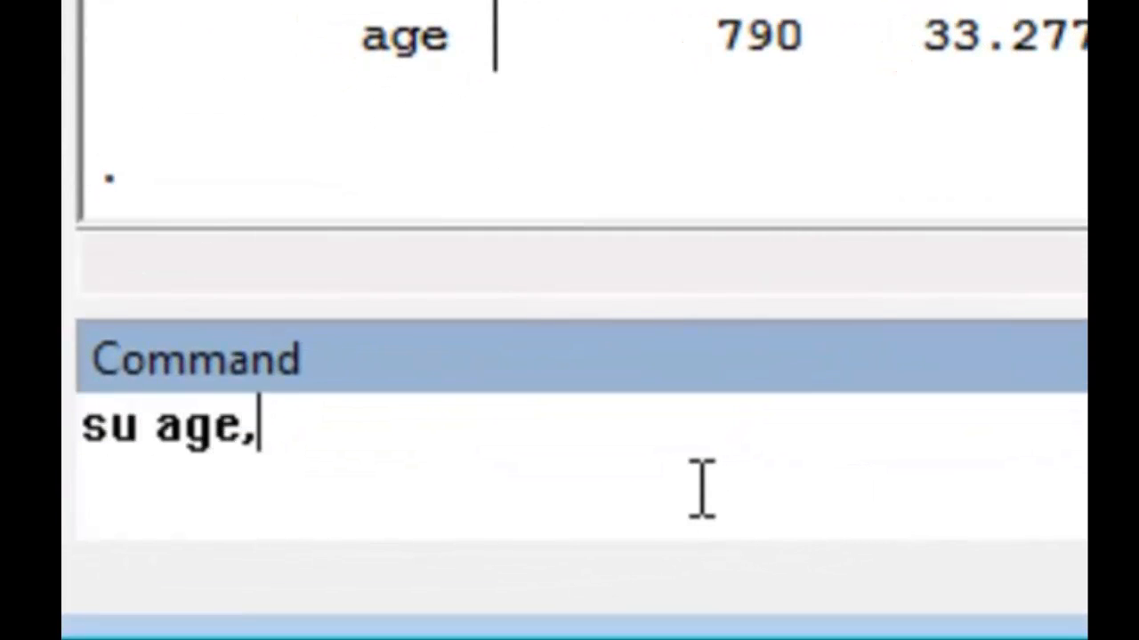
pyautogui.write(' d')
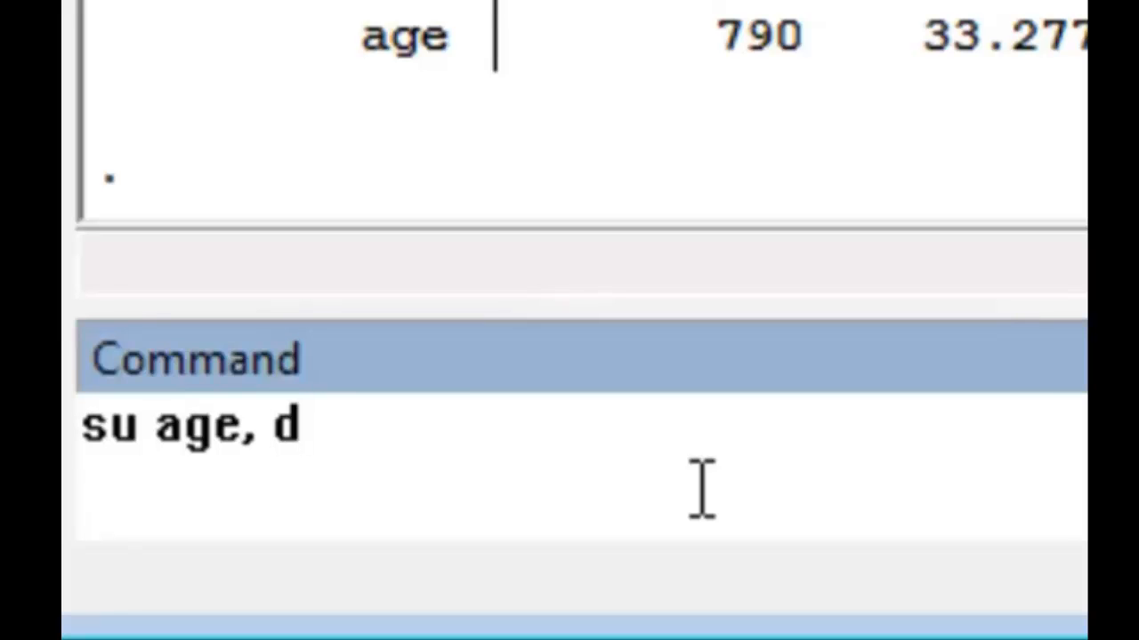
pyautogui.press('Return')
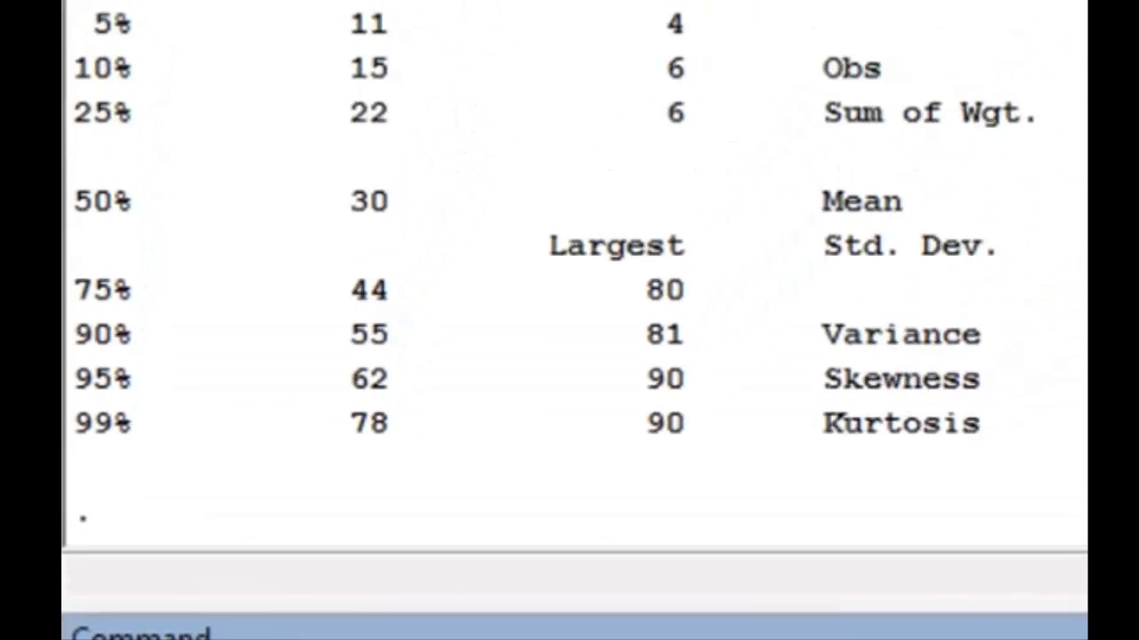